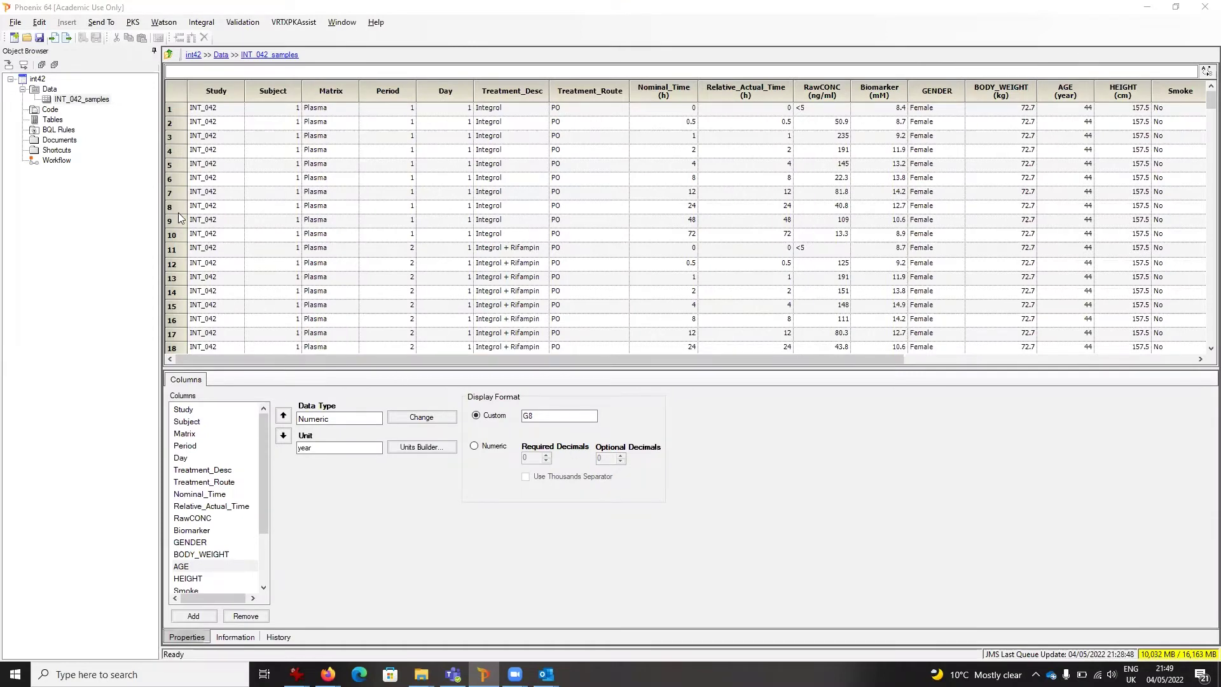
- Execute an XY plot of INT_042_samples: Subject as Group, Treatment_Desc as Lattice Column, Relative_Actual_Time as X, RawCONC as Y
{"action": "right_click", "coordinate": [86, 104]}
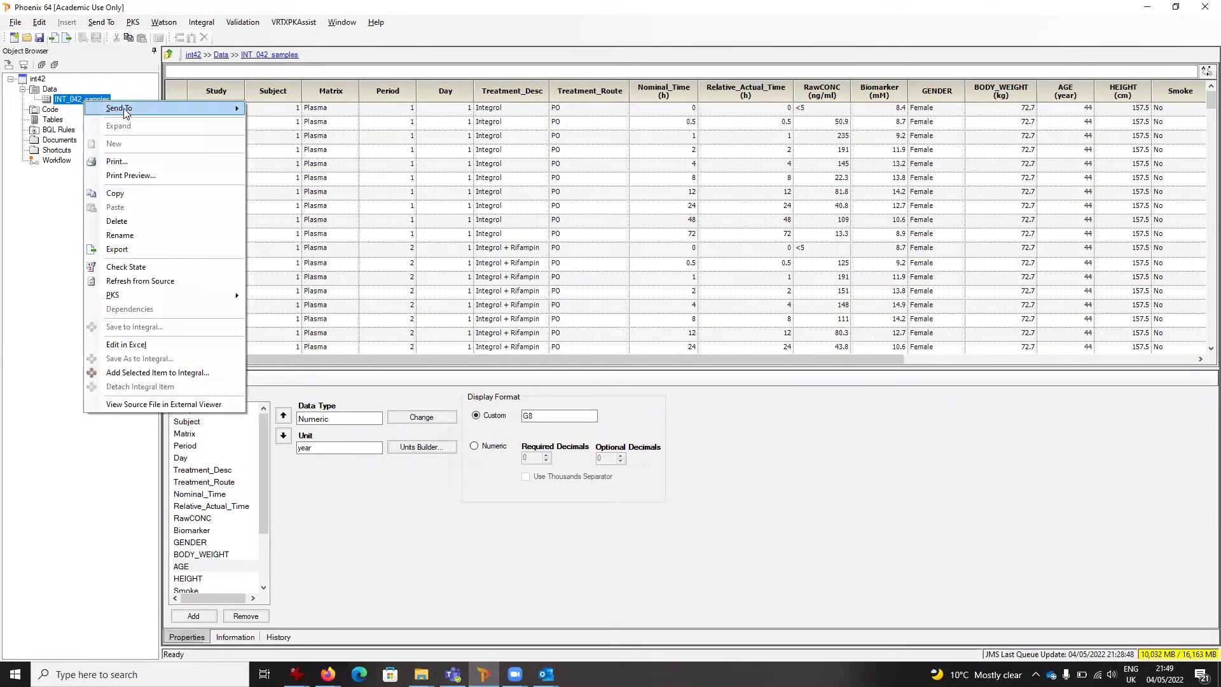
{"action": "mouse_move", "coordinate": [129, 112]}
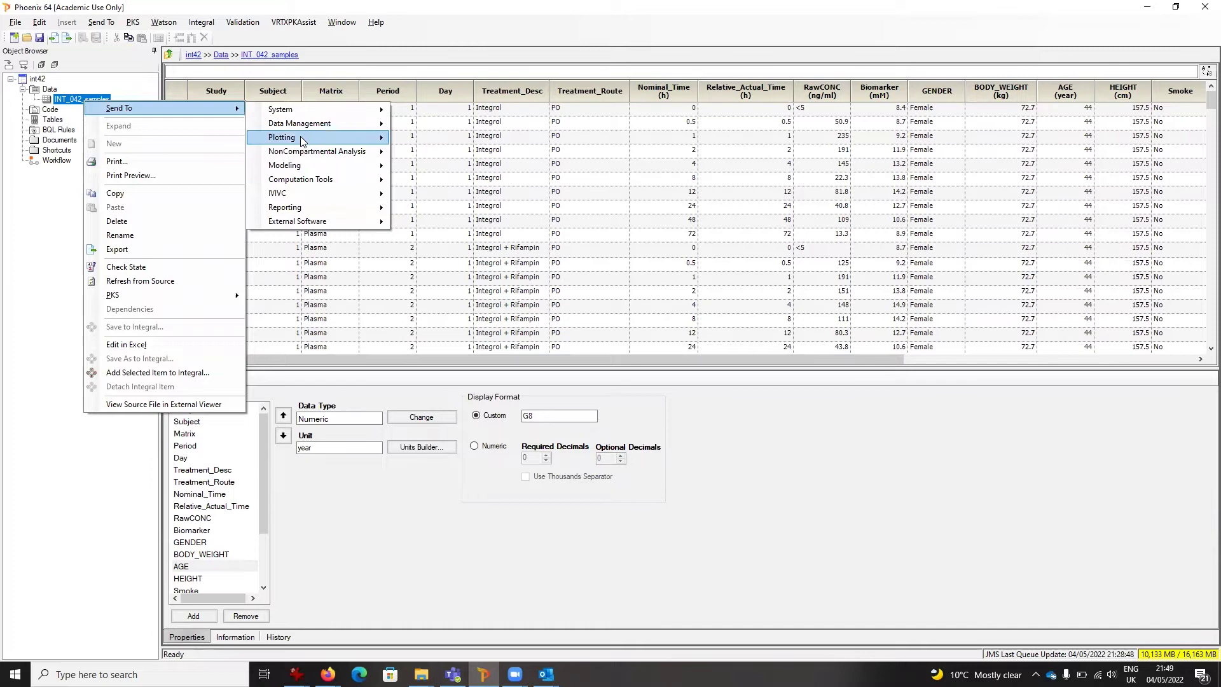
{"action": "mouse_move", "coordinate": [300, 136]}
{"action": "left_click", "coordinate": [481, 227]}
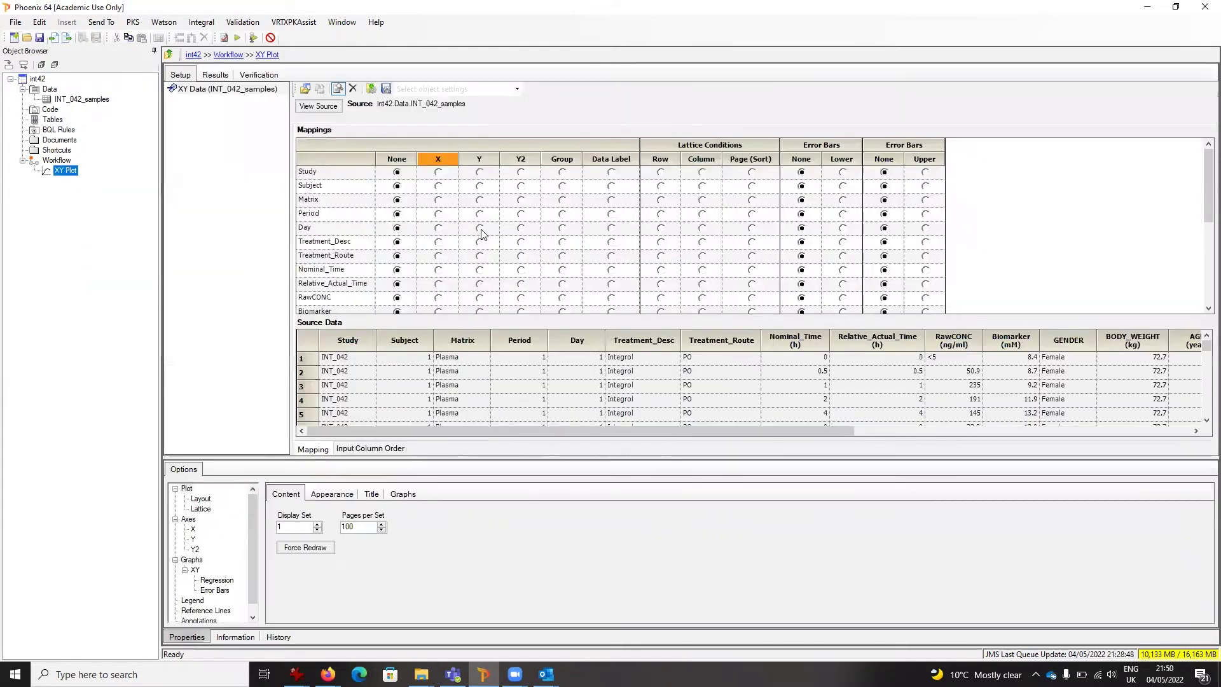
{"action": "left_click", "coordinate": [564, 188]}
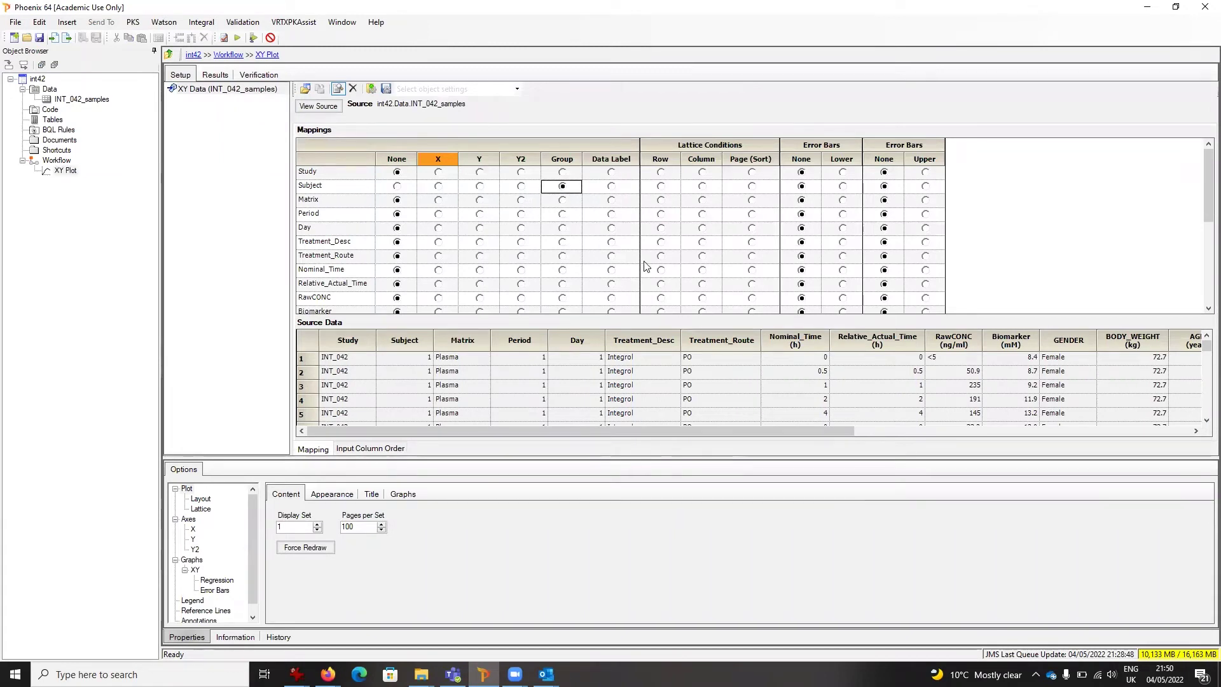
{"action": "left_click", "coordinate": [703, 243]}
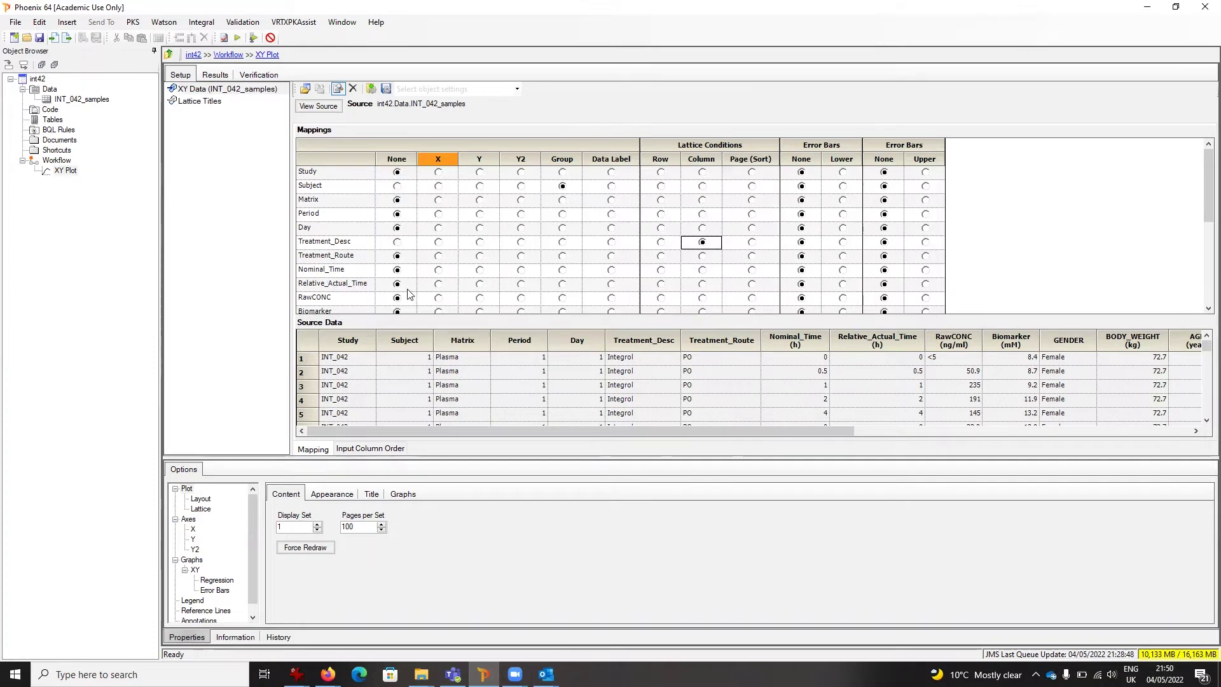
{"action": "left_click", "coordinate": [438, 284]}
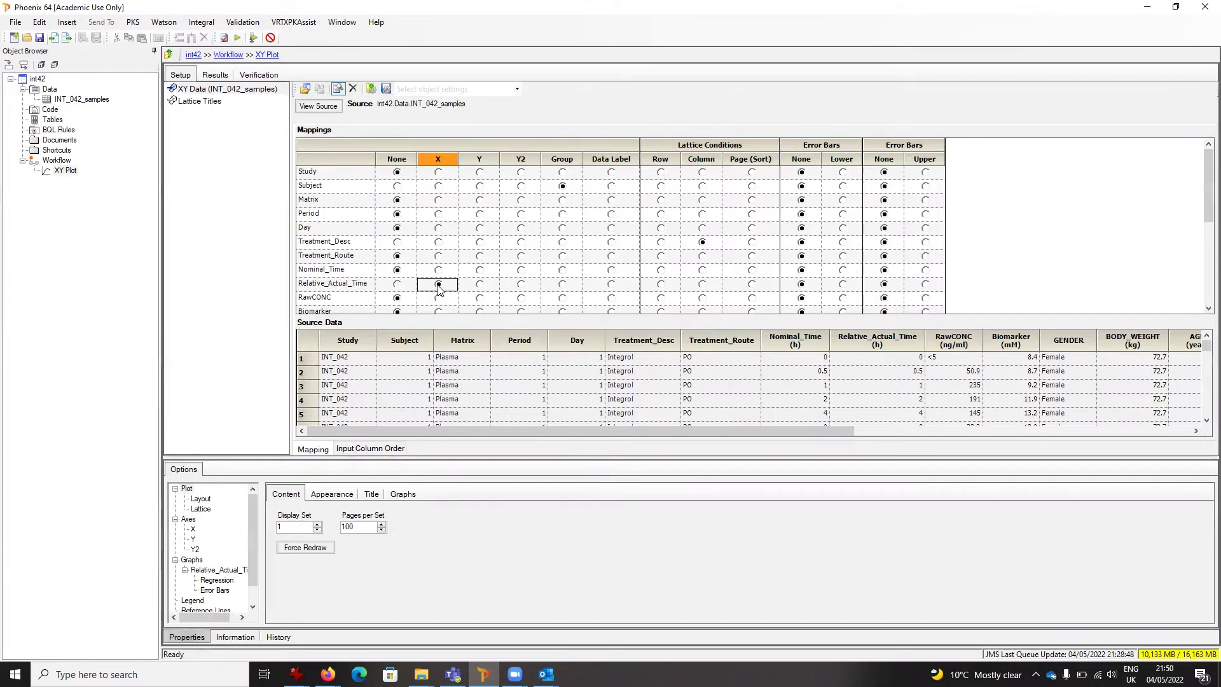
{"action": "left_click", "coordinate": [480, 299]}
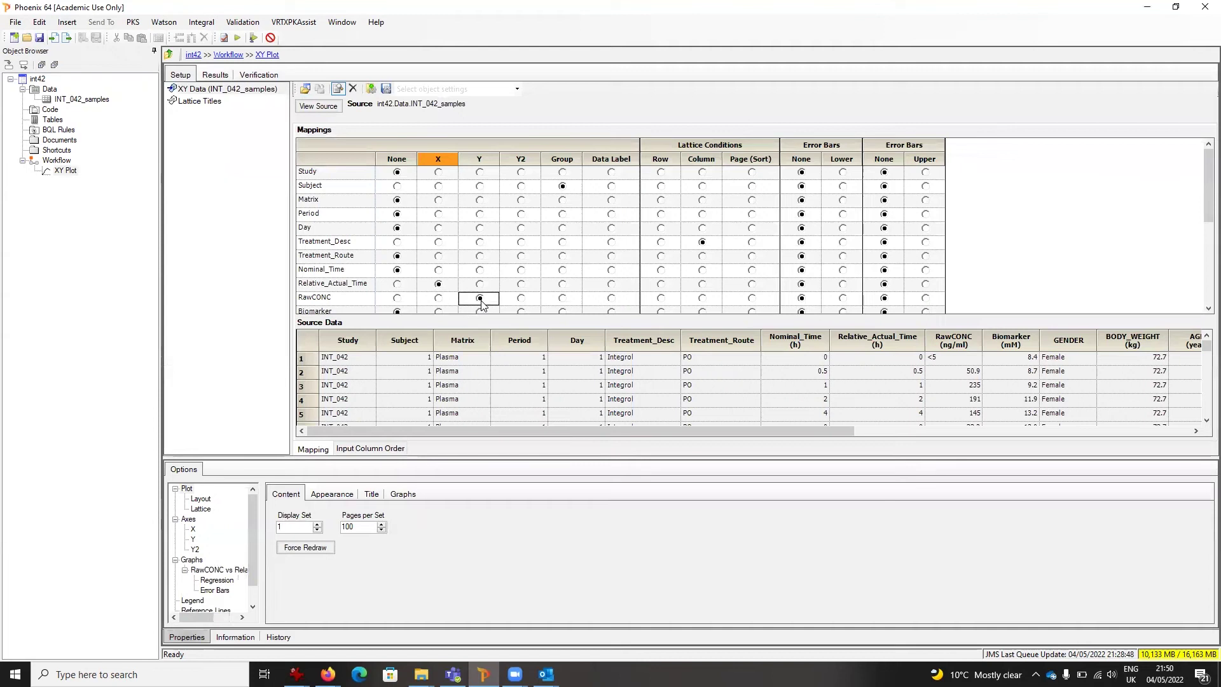
{"action": "left_click", "coordinate": [238, 39]}
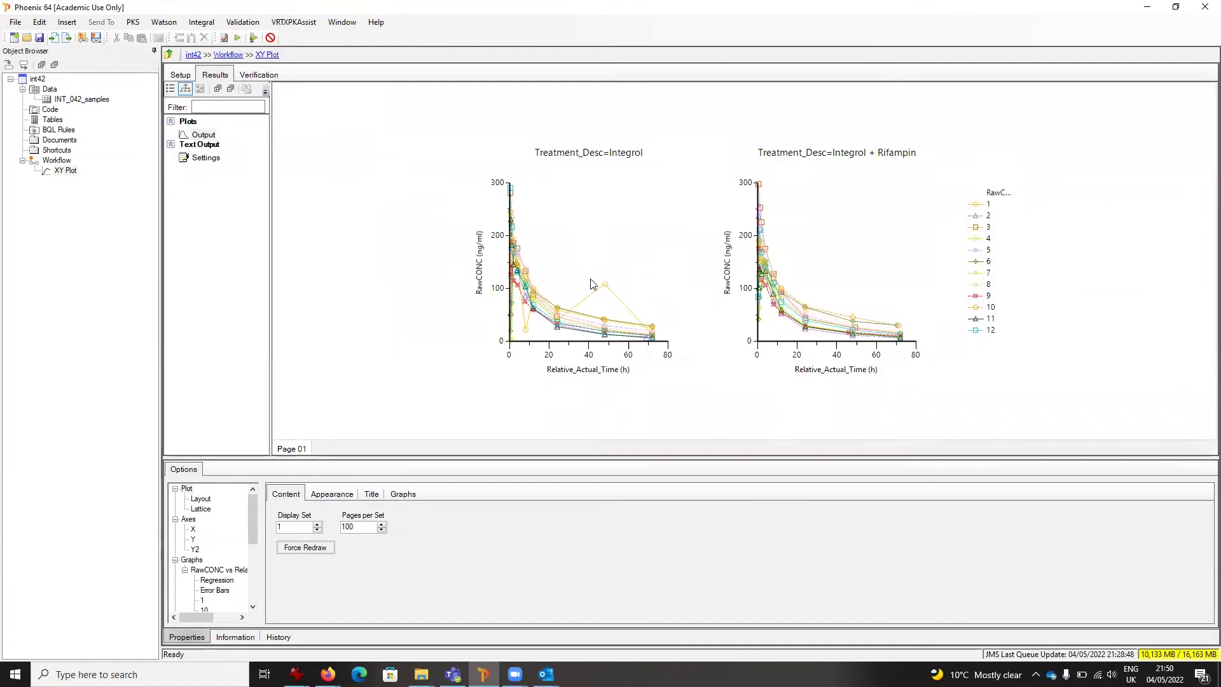
- Uncheck Show Markers in Quick Styles for the RawCONC vs Relative_Actual_Time graph
{"action": "left_click", "coordinate": [227, 570]}
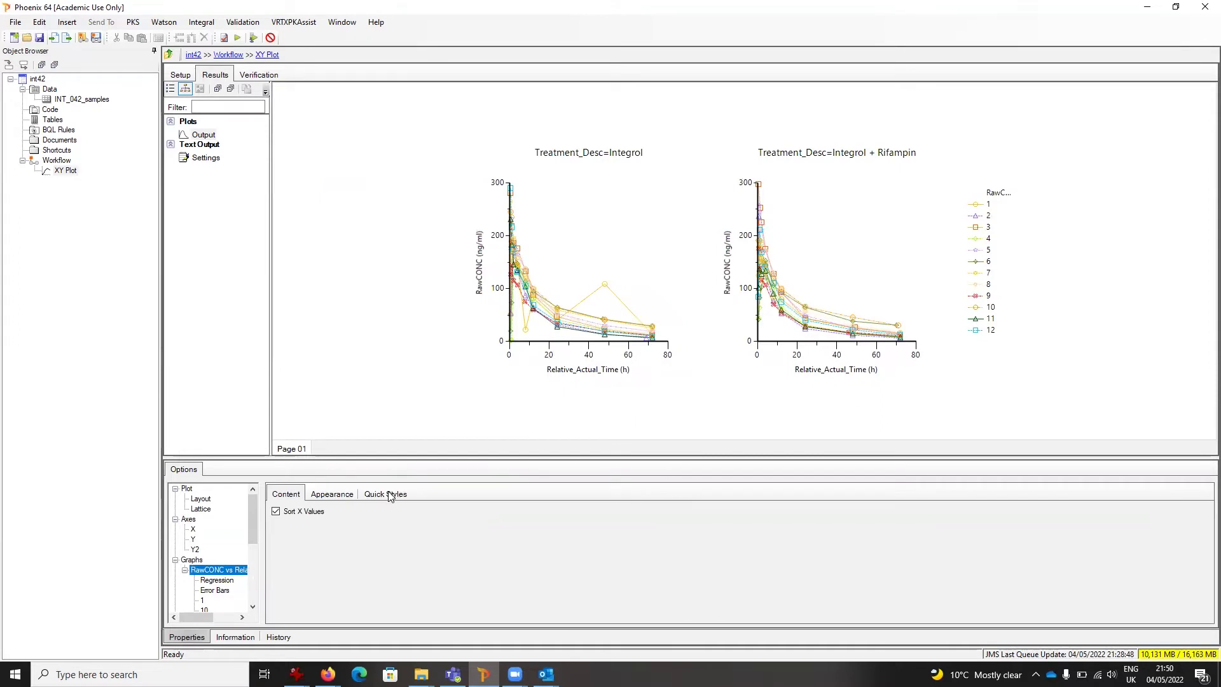
{"action": "left_click", "coordinate": [390, 495]}
{"action": "left_click", "coordinate": [294, 512]}
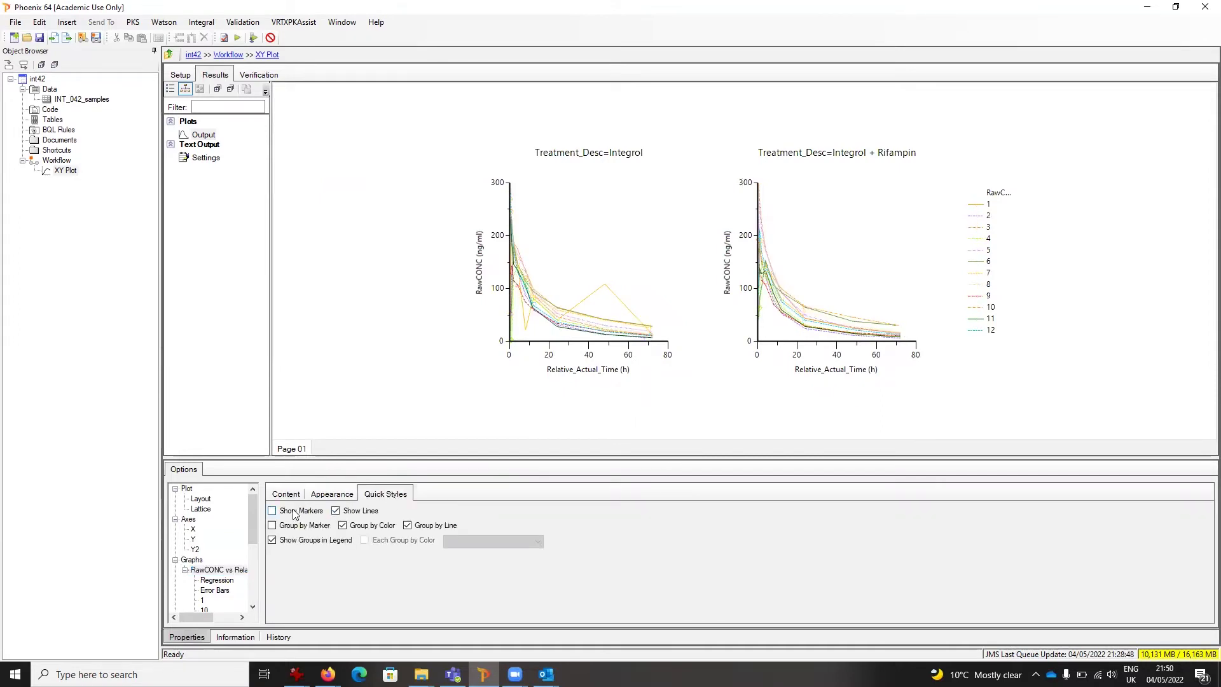
- Load the Spaghetti_Lin_by_trt object settings into the XY Plot and enlarge the results pane
{"action": "right_click", "coordinate": [56, 174]}
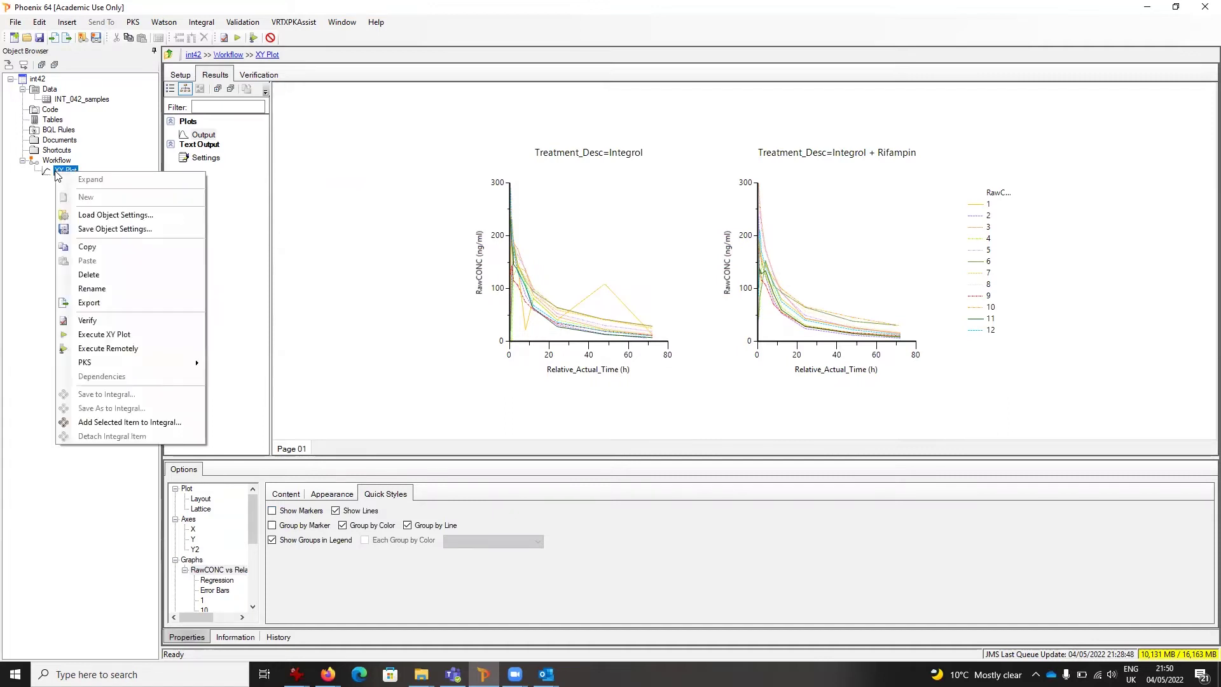
{"action": "left_click", "coordinate": [123, 216]}
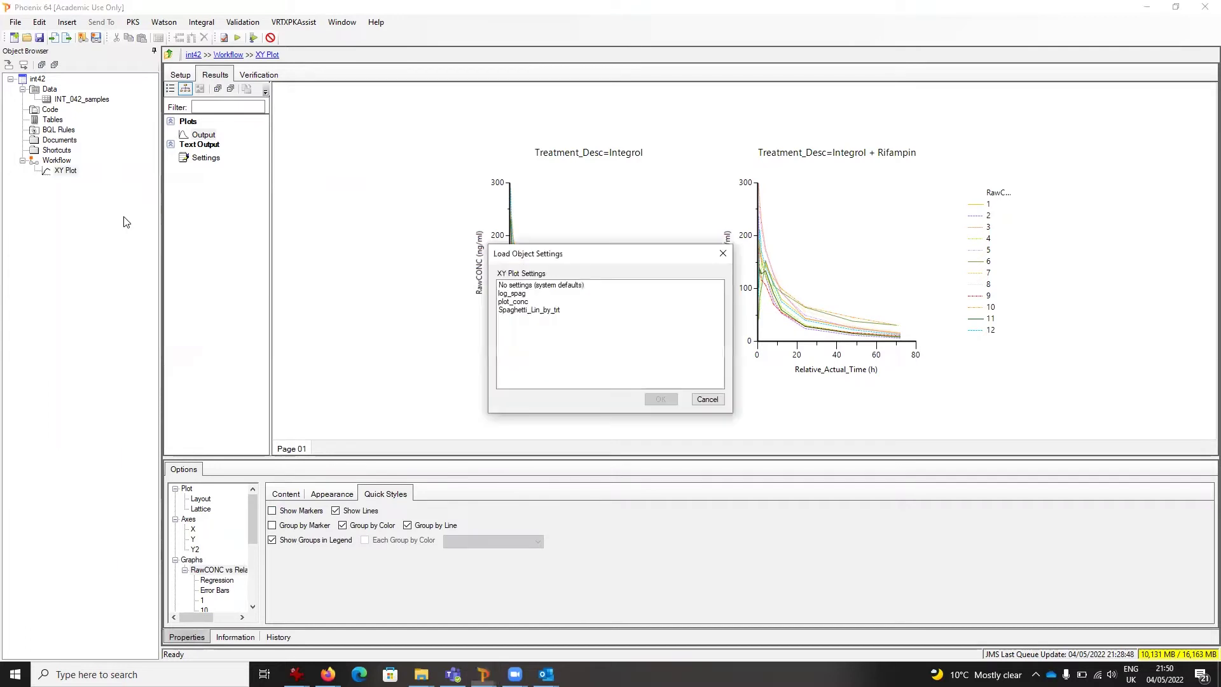
{"action": "left_click", "coordinate": [544, 311]}
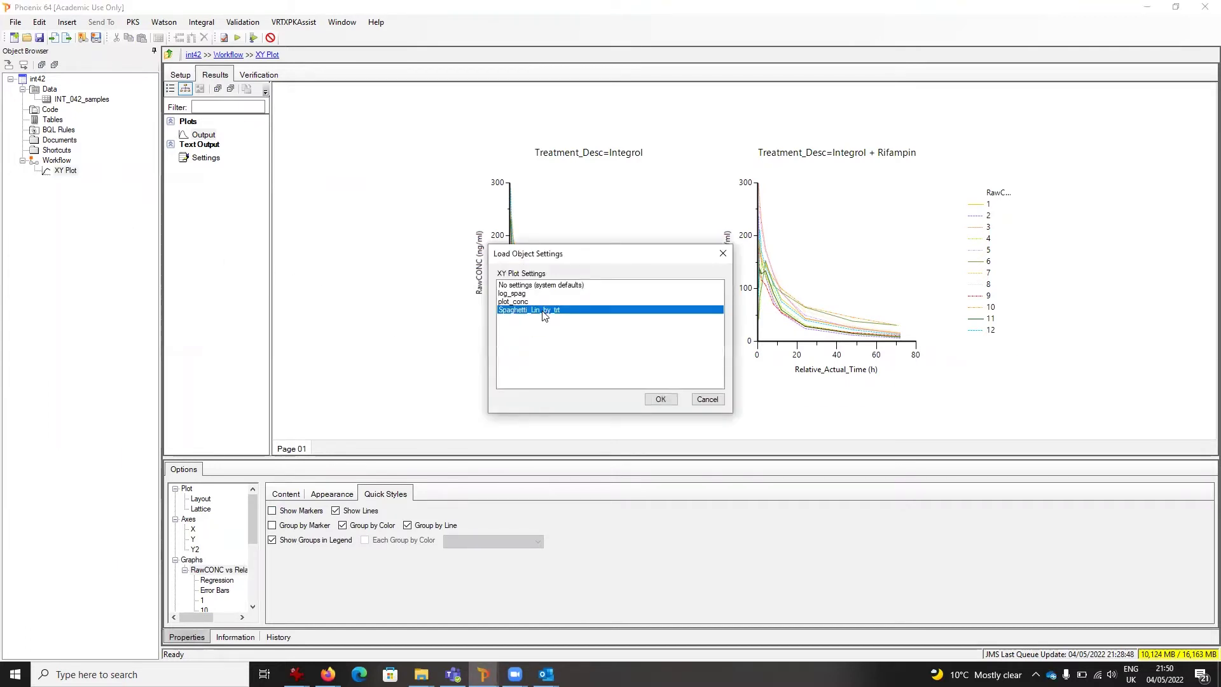
{"action": "left_click", "coordinate": [662, 399]}
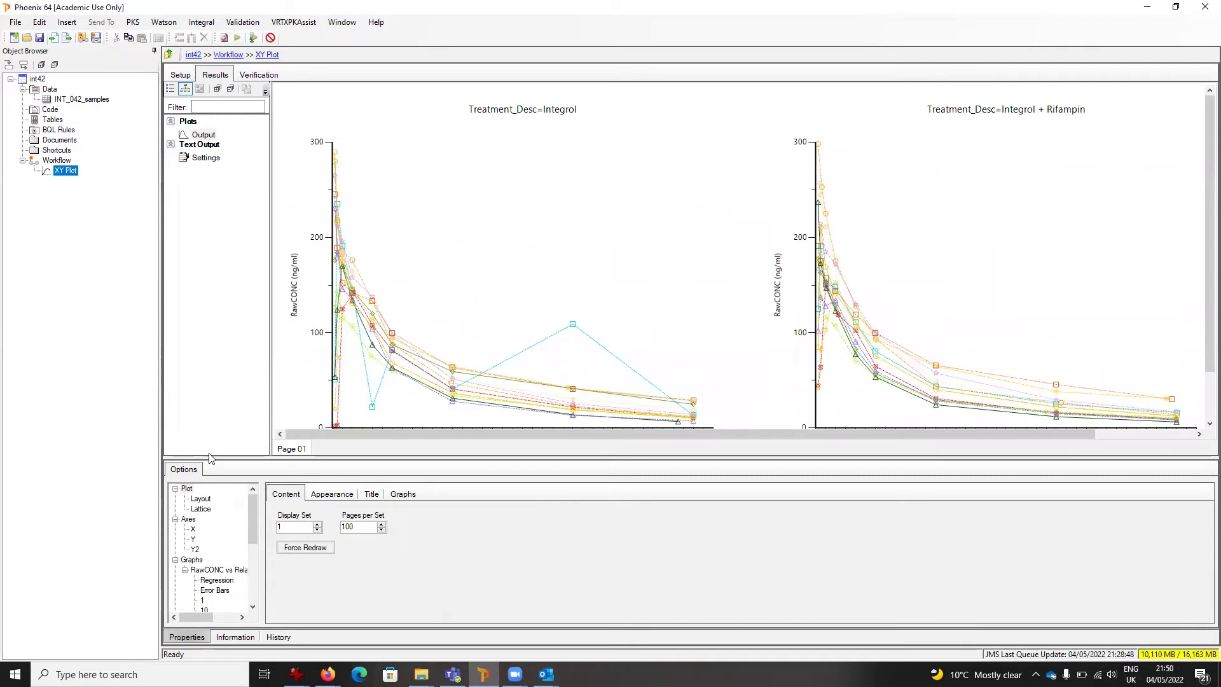
{"action": "left_click_drag", "start_coordinate": [211, 458], "coordinate": [214, 523]}
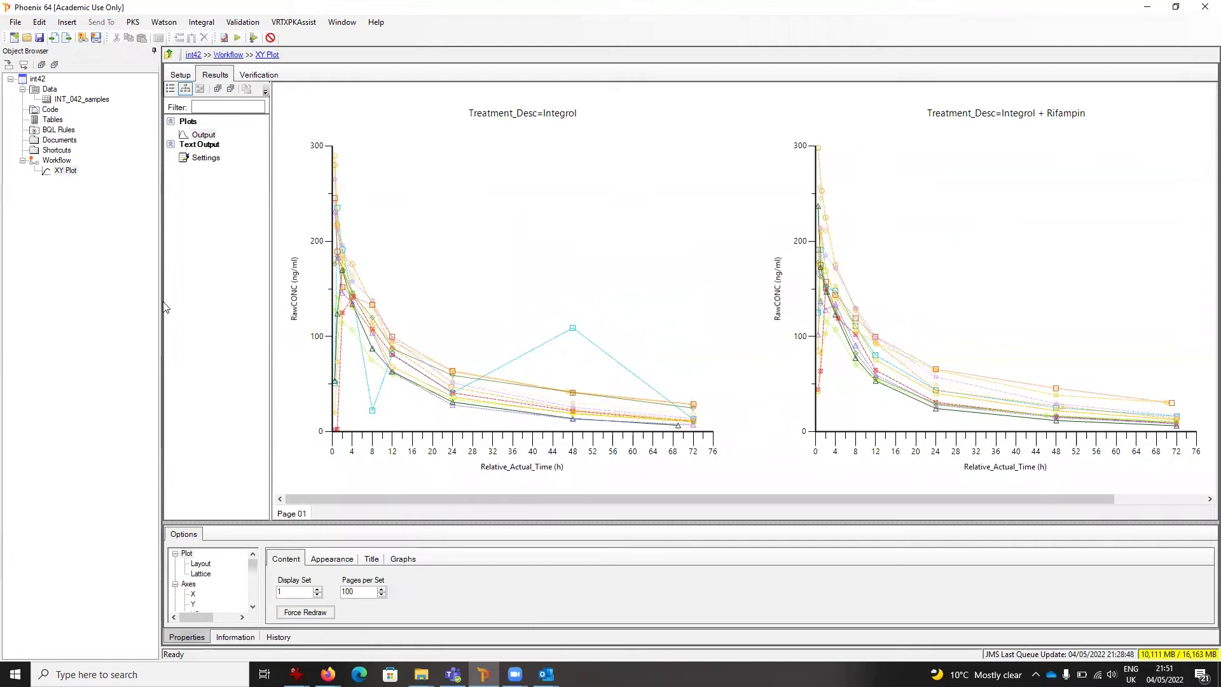
- Load the log_spag object settings into the XY Plot for a single log-scale overlay
{"action": "right_click", "coordinate": [63, 170]}
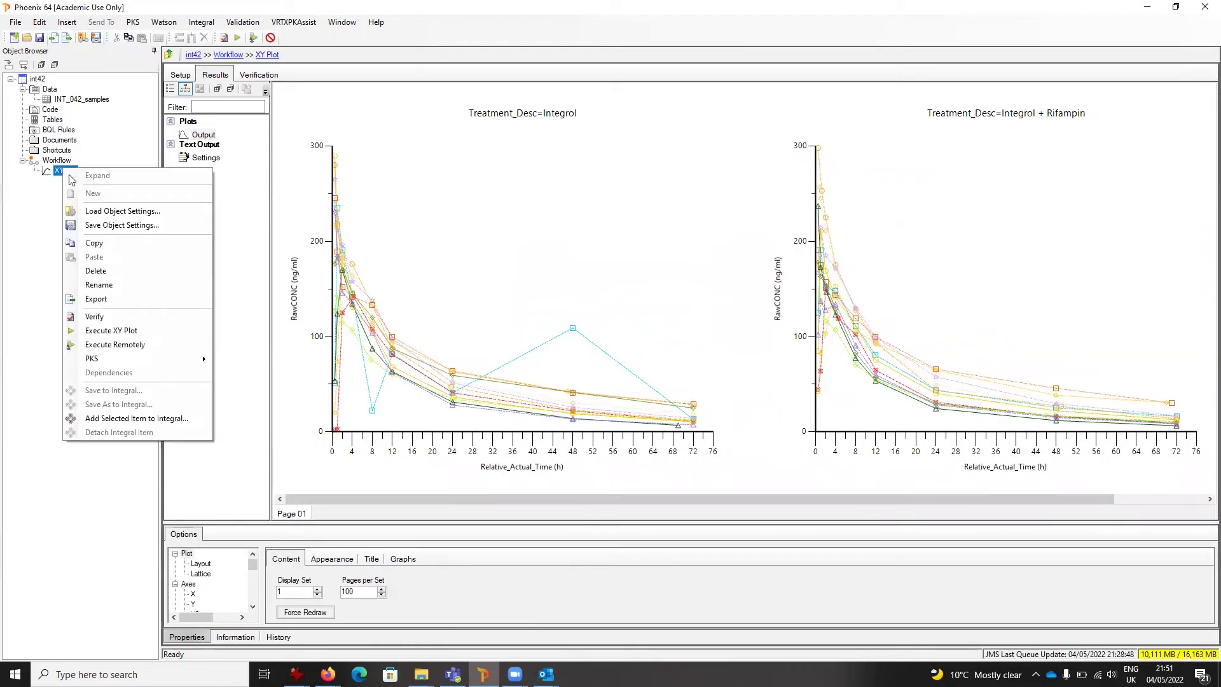
{"action": "left_click", "coordinate": [105, 212]}
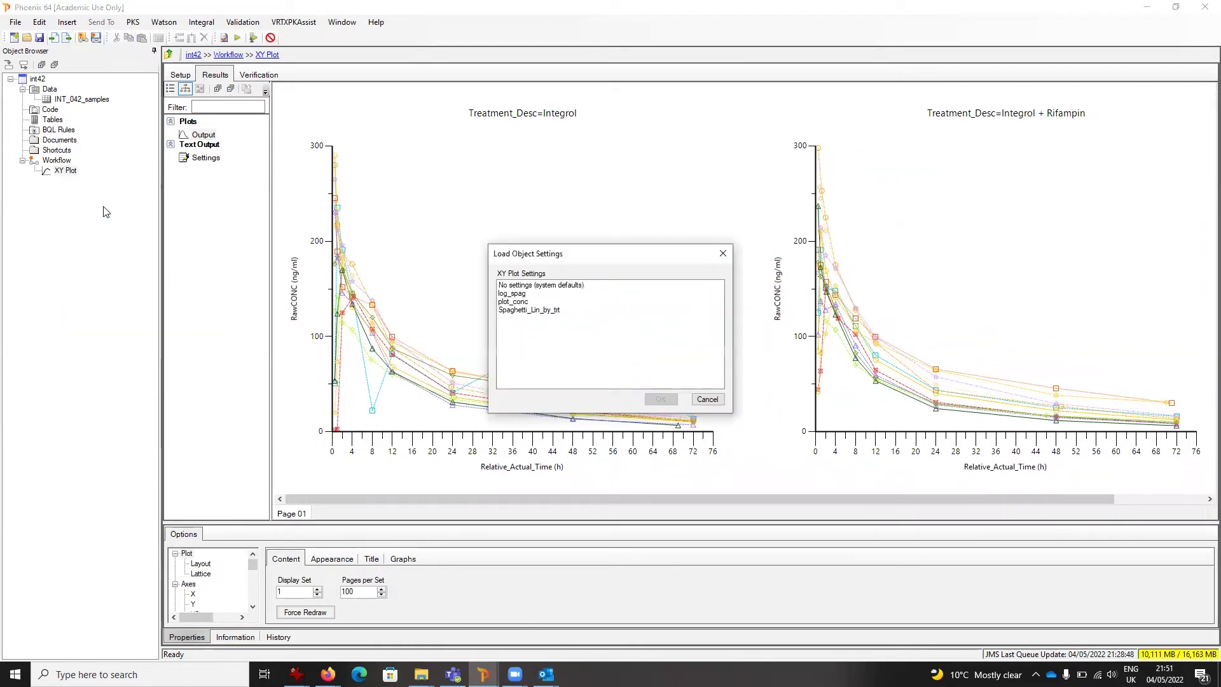
{"action": "left_click", "coordinate": [512, 294]}
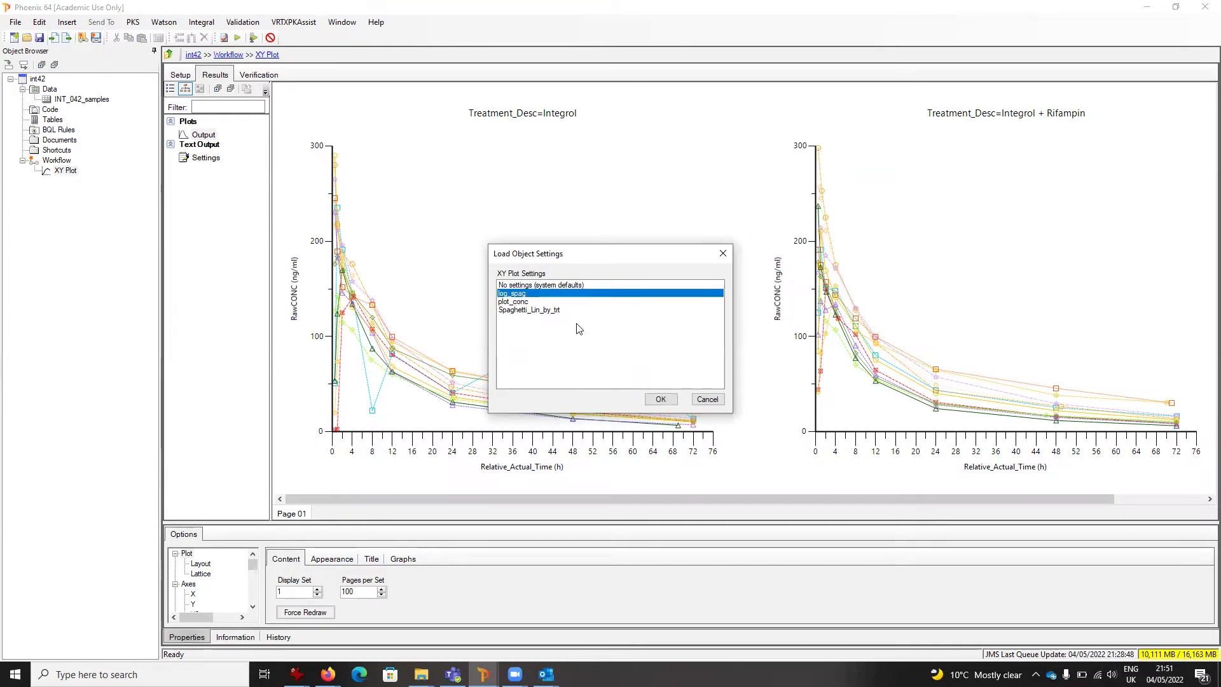
{"action": "left_click", "coordinate": [661, 400]}
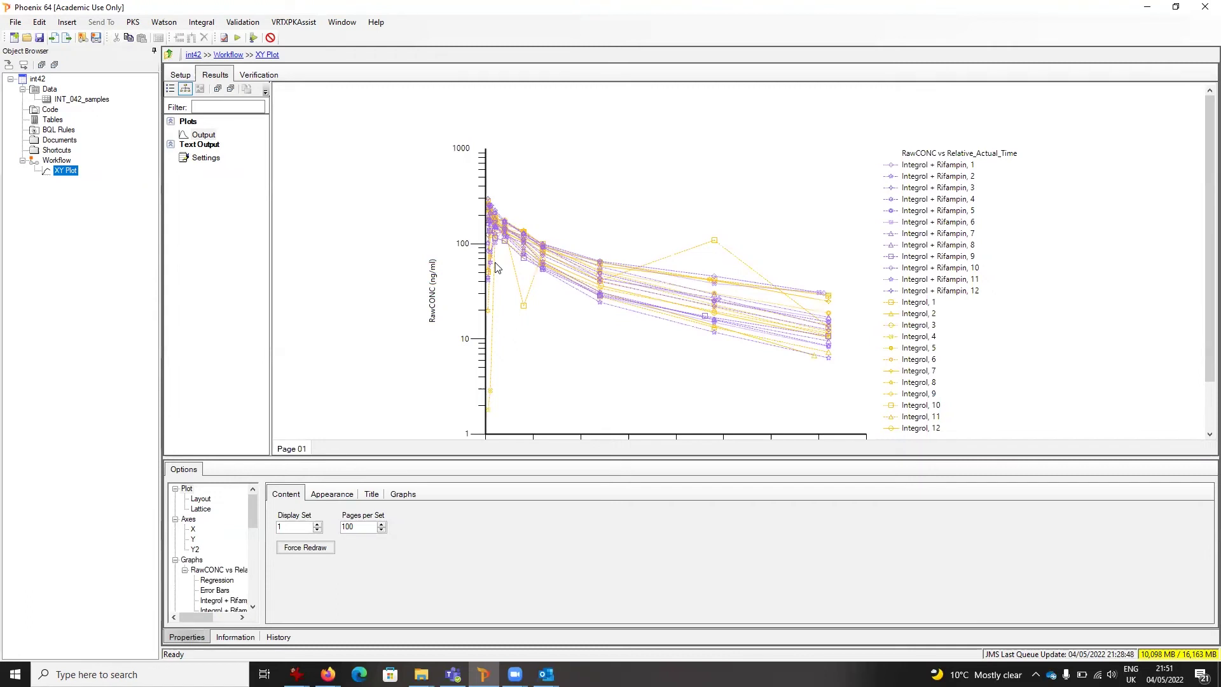
- Save the XY Plot's object settings as 'newName' with Set as Default ticked
{"action": "right_click", "coordinate": [68, 180]}
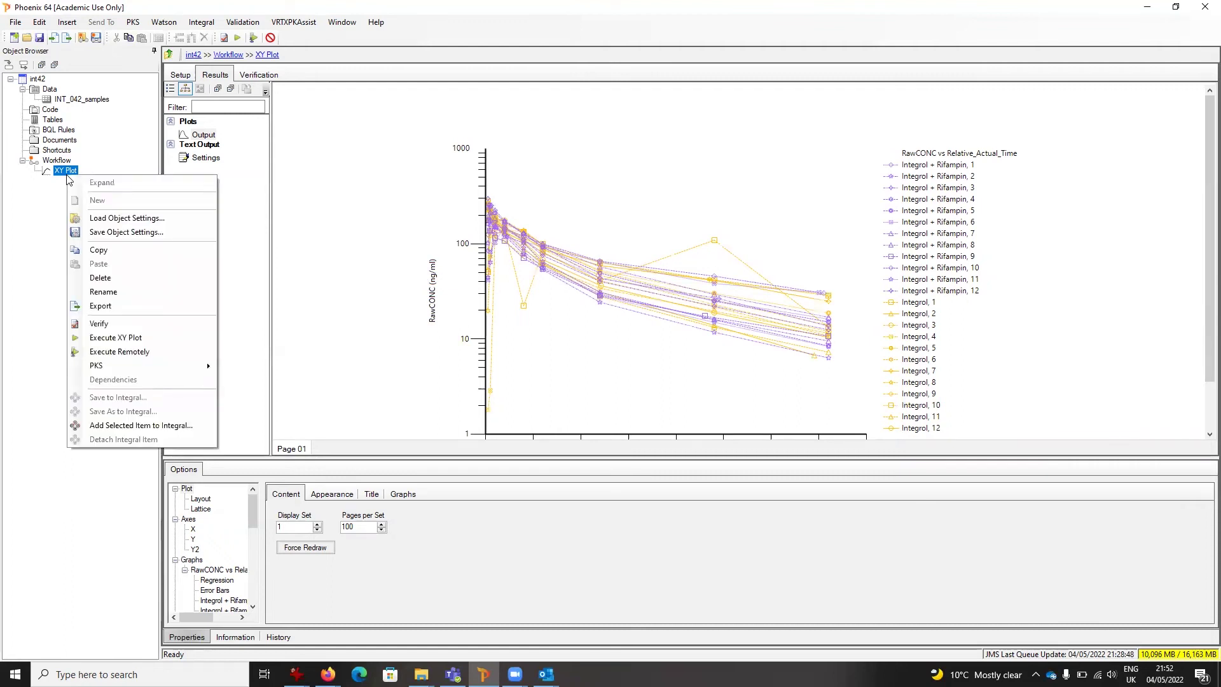
{"action": "left_click", "coordinate": [121, 232]}
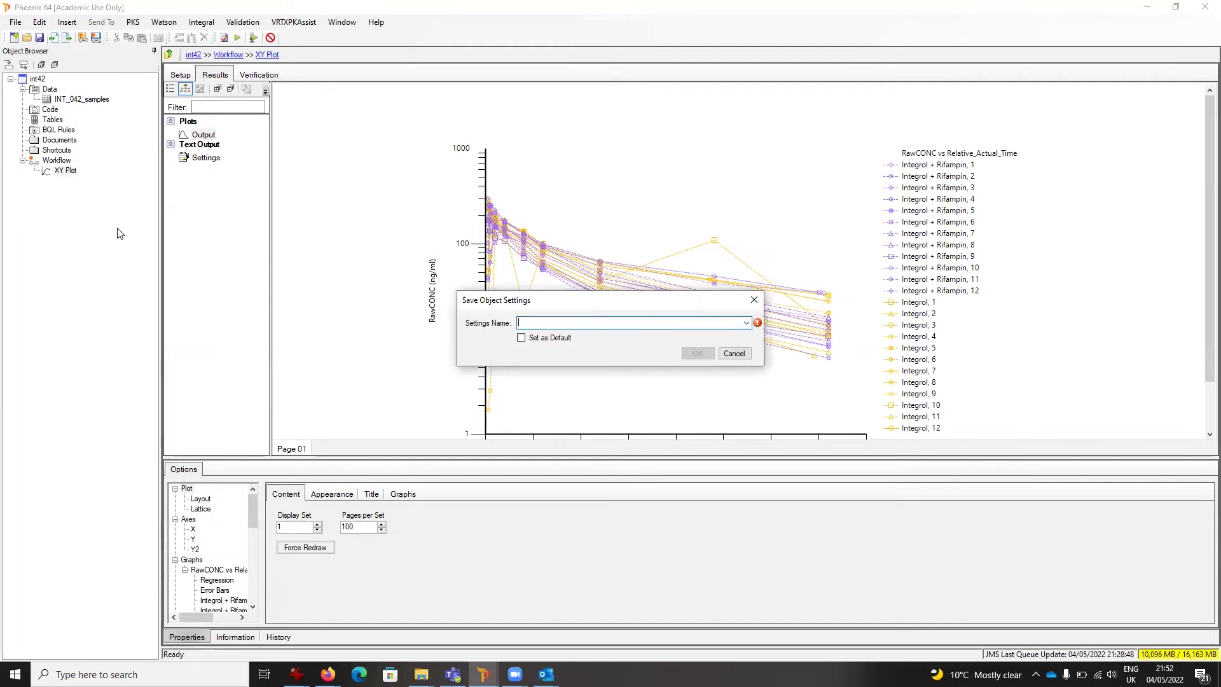
{"action": "left_click", "coordinate": [746, 322]}
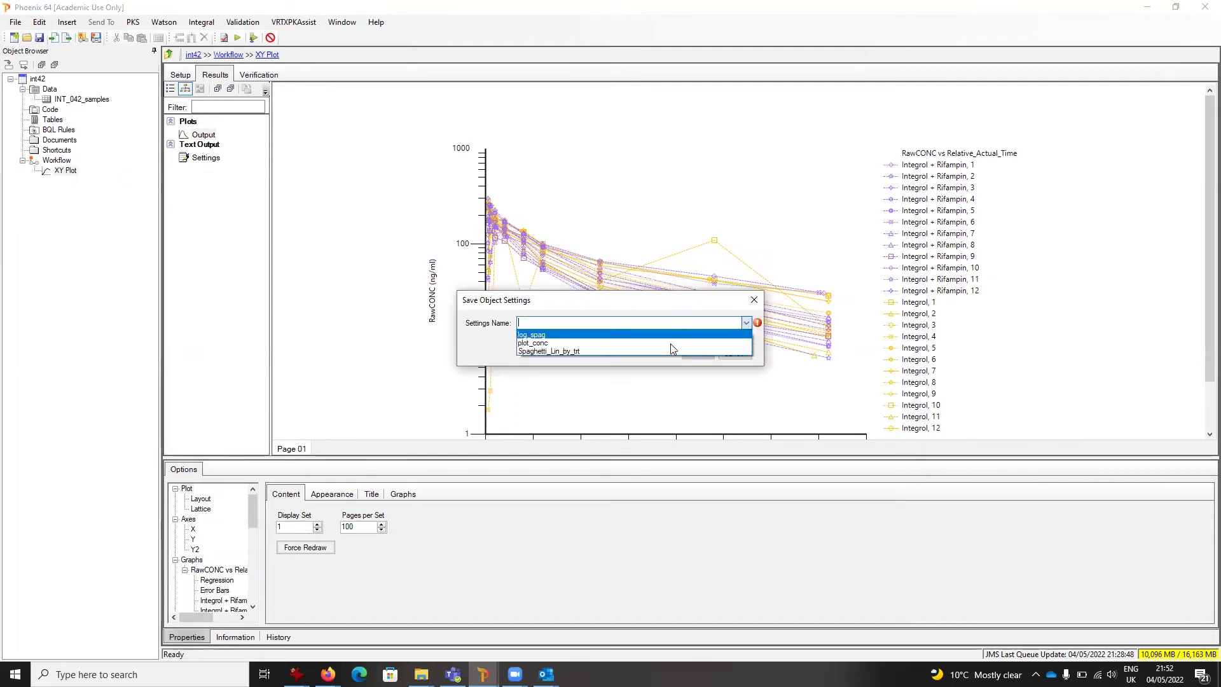
{"action": "left_click", "coordinate": [648, 323]}
{"action": "type", "text": "n"}
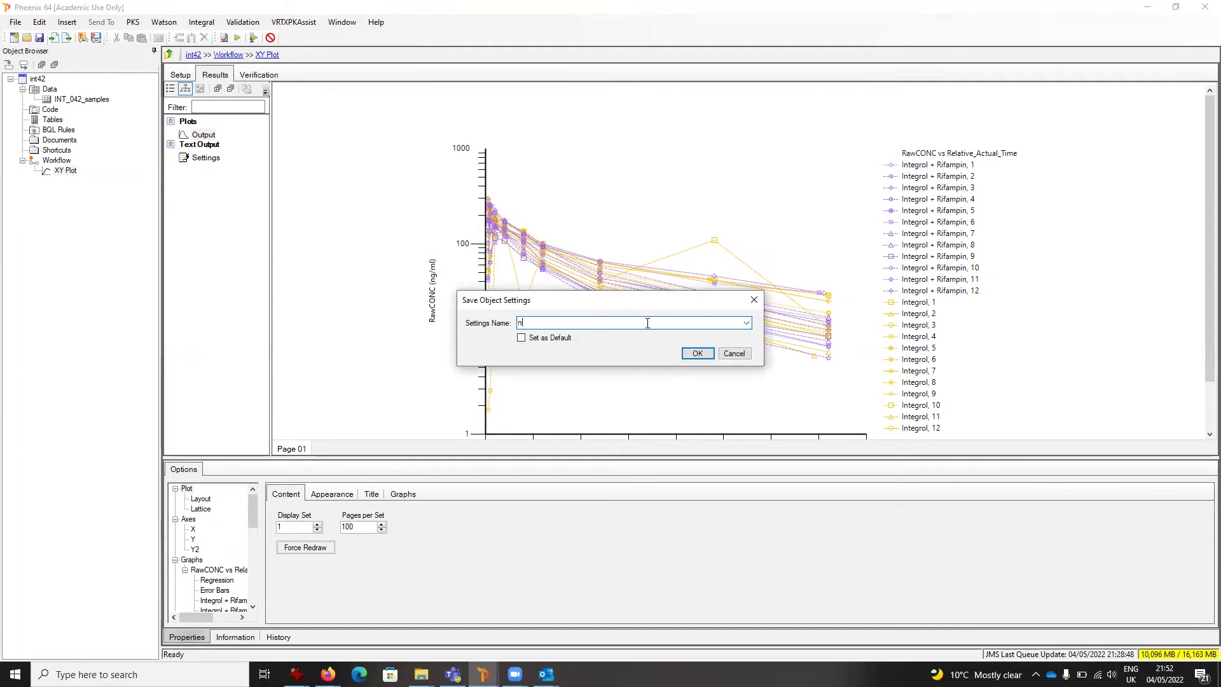
{"action": "type", "text": "ewName"}
{"action": "left_click", "coordinate": [522, 337]}
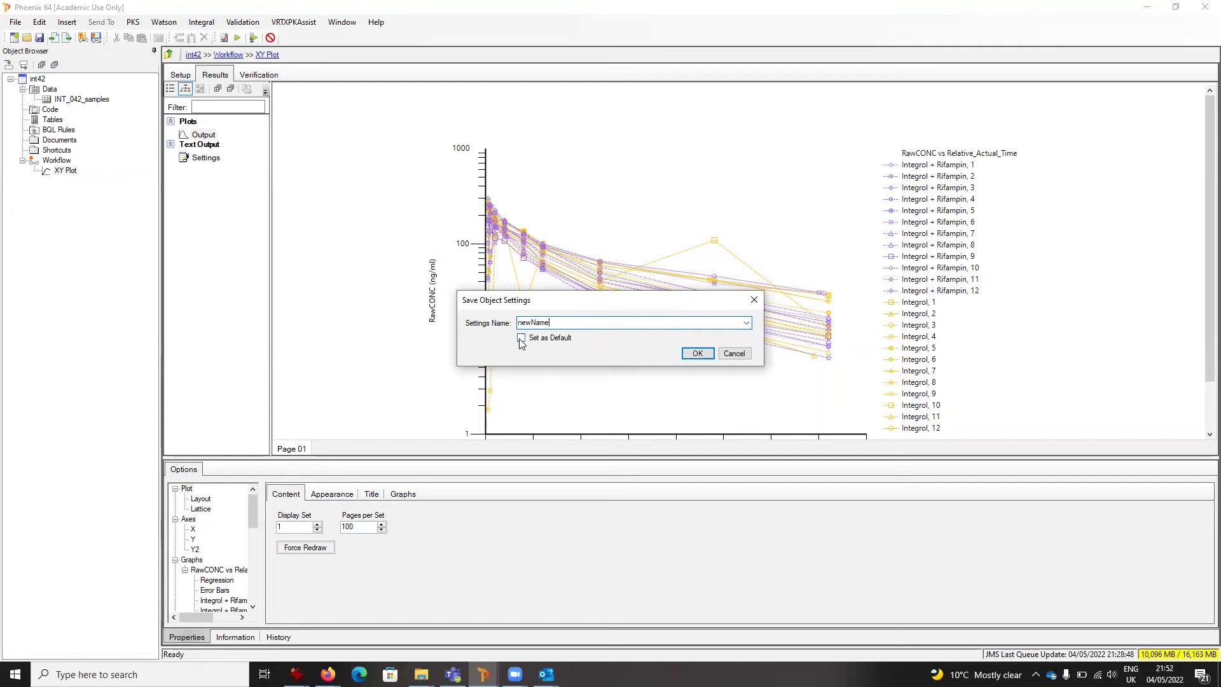
{"action": "left_click", "coordinate": [698, 353]}
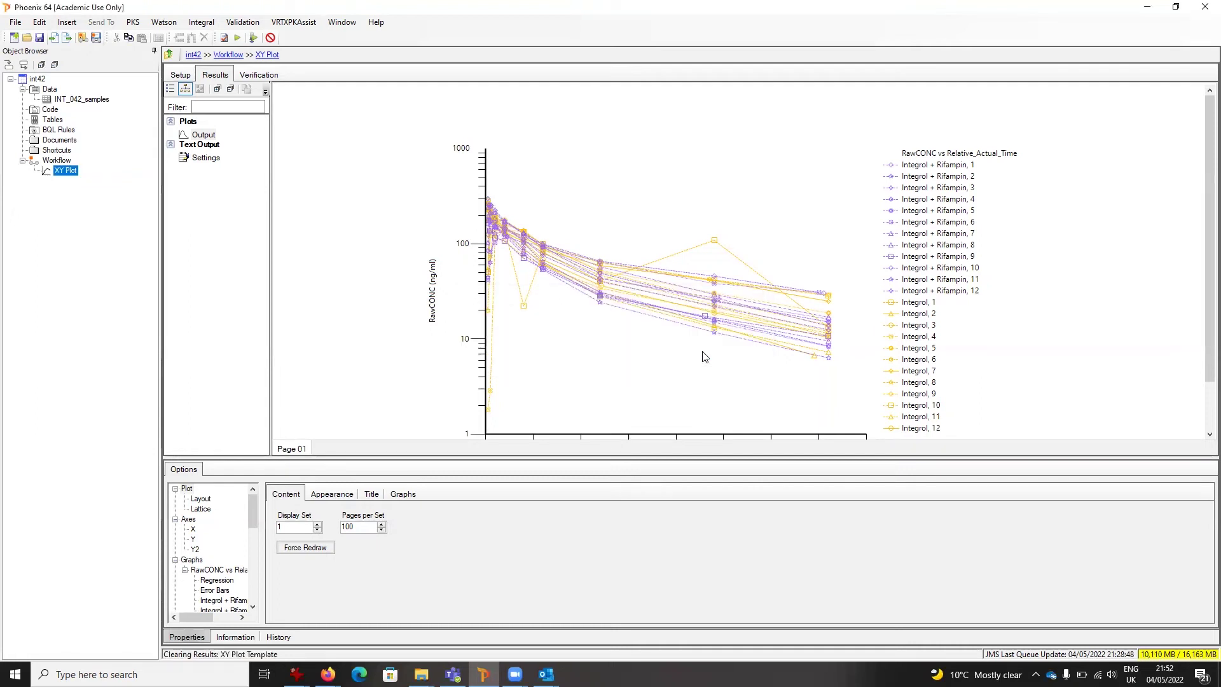
- Send INT_042_samples to a new XY Plot 1 and execute it using the default settings
{"action": "right_click", "coordinate": [75, 101]}
{"action": "mouse_move", "coordinate": [125, 117]}
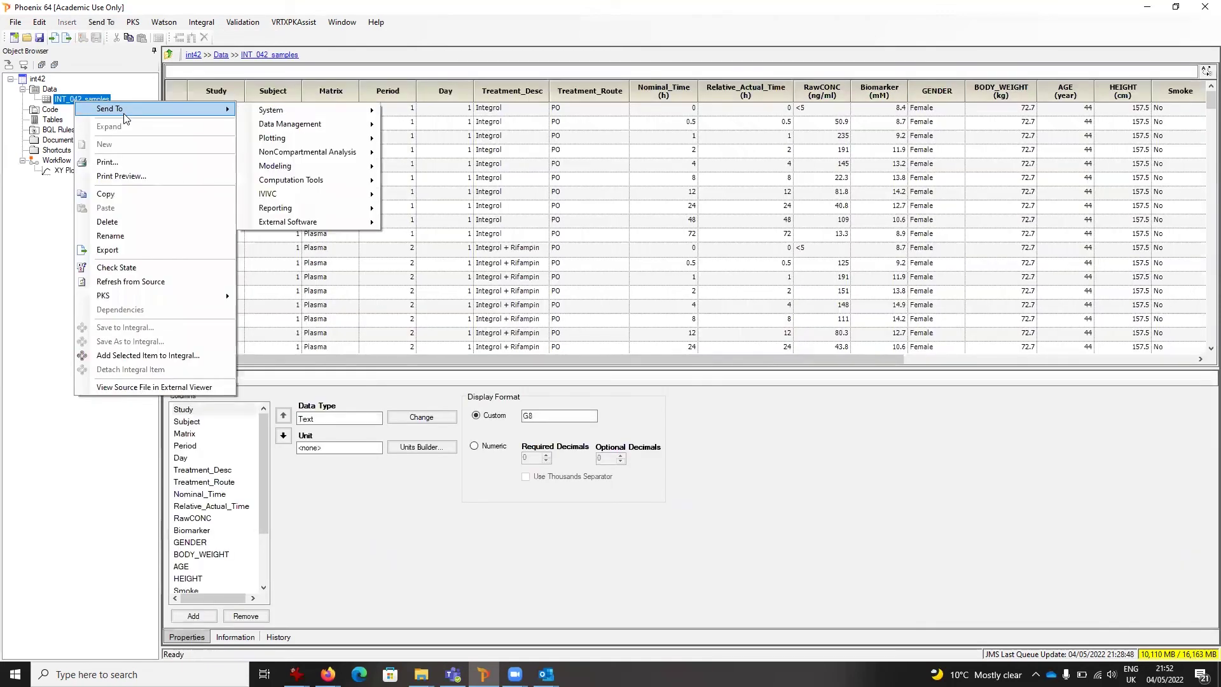
{"action": "mouse_move", "coordinate": [345, 141]}
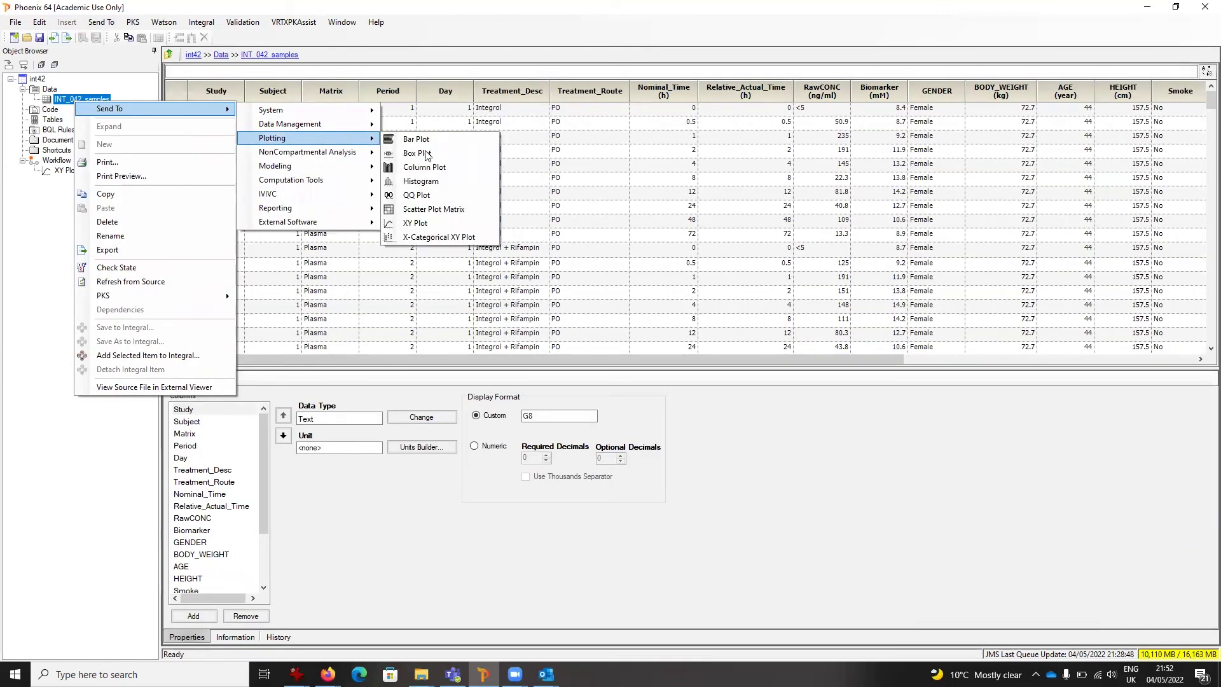
{"action": "left_click", "coordinate": [439, 218]}
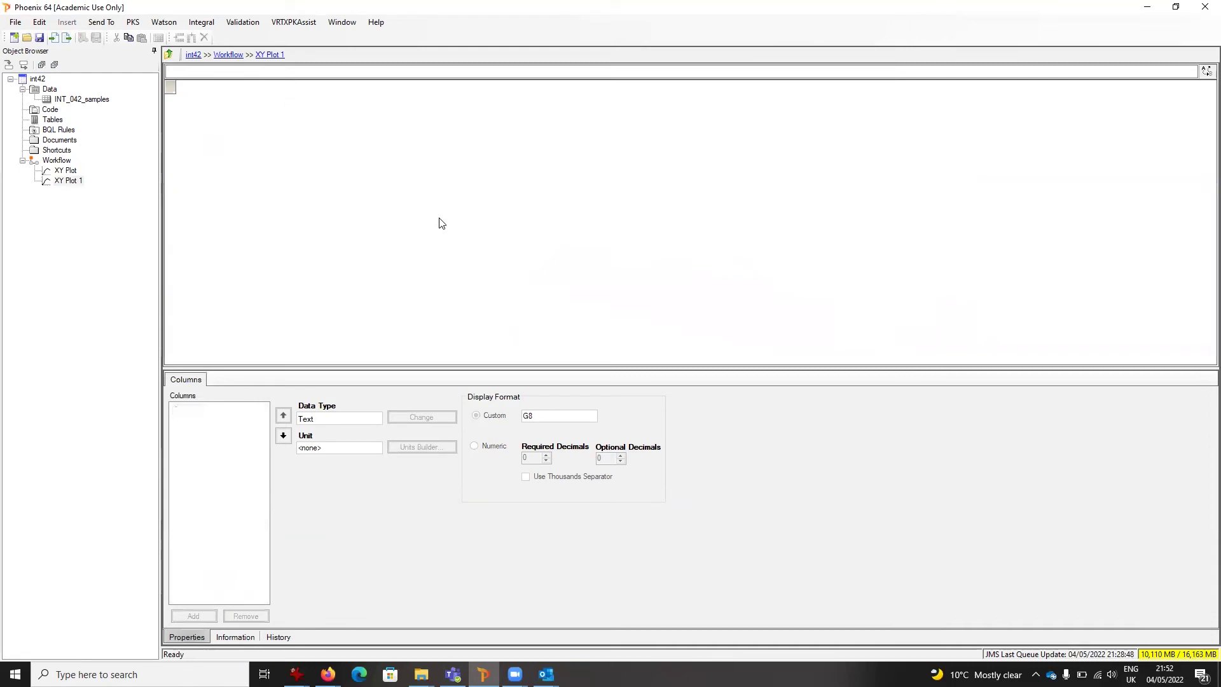
{"action": "left_click", "coordinate": [74, 181]}
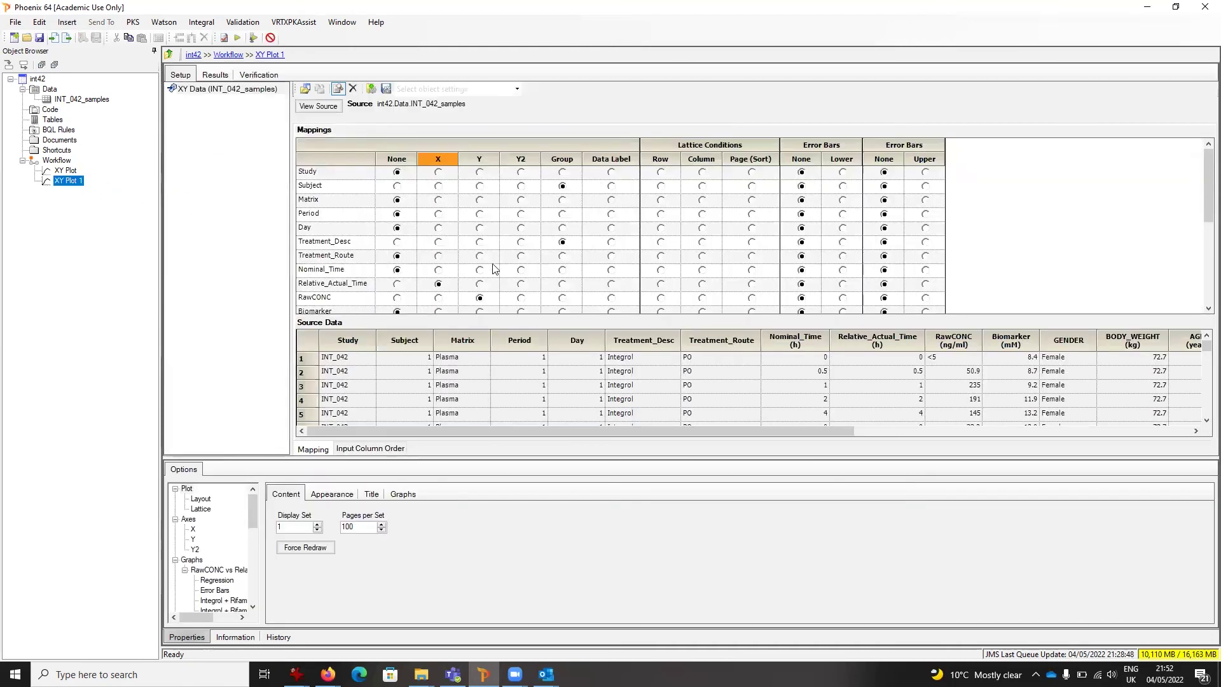
{"action": "left_click", "coordinate": [237, 40]}
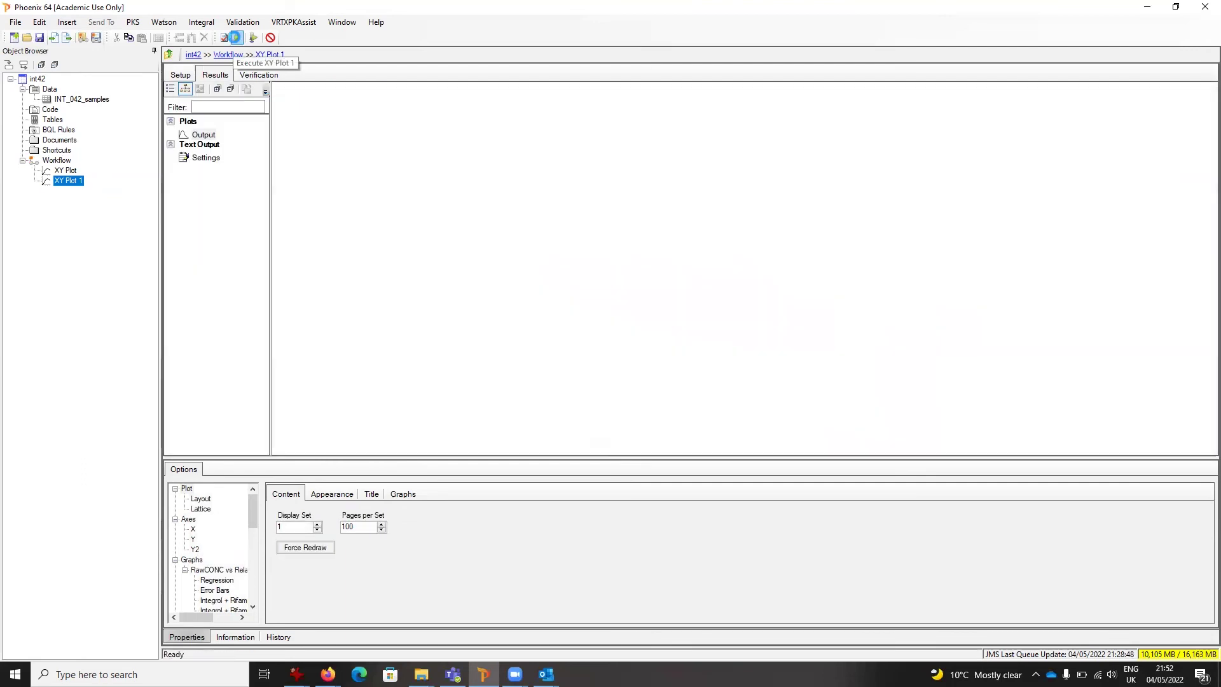
- In Preferences' Object Settings, expand the NCA and XY Plot groups and tick NCALinLog
{"action": "left_click", "coordinate": [42, 23]}
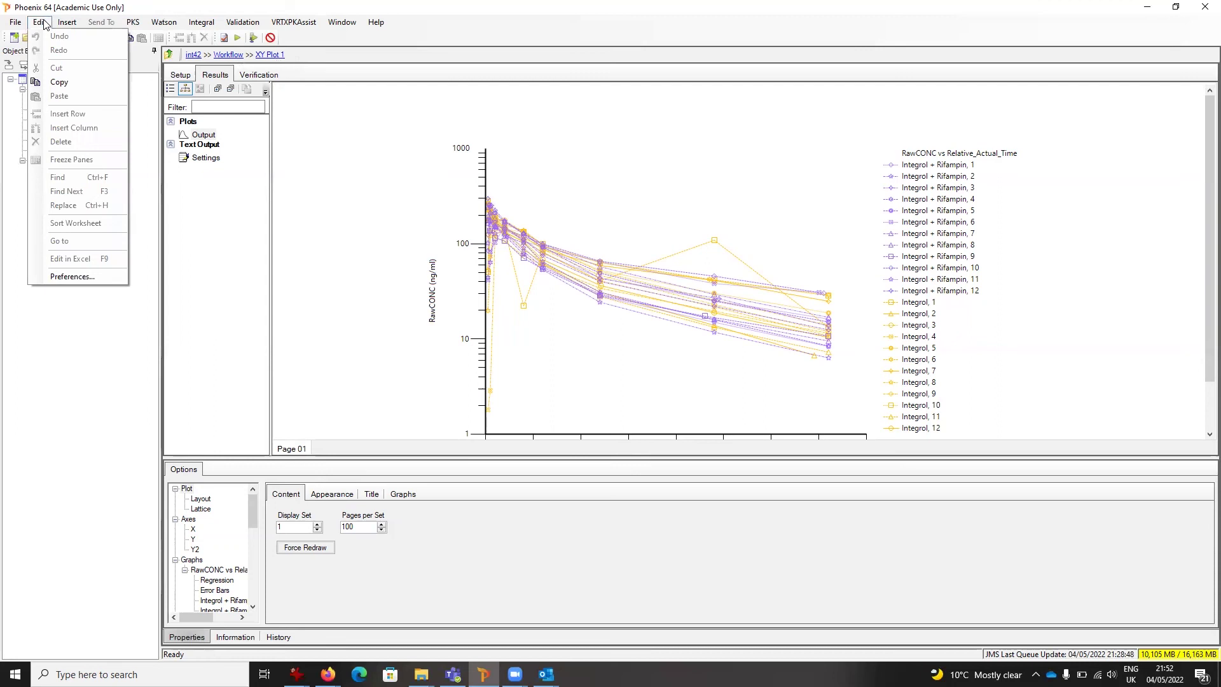
{"action": "left_click", "coordinate": [89, 276]}
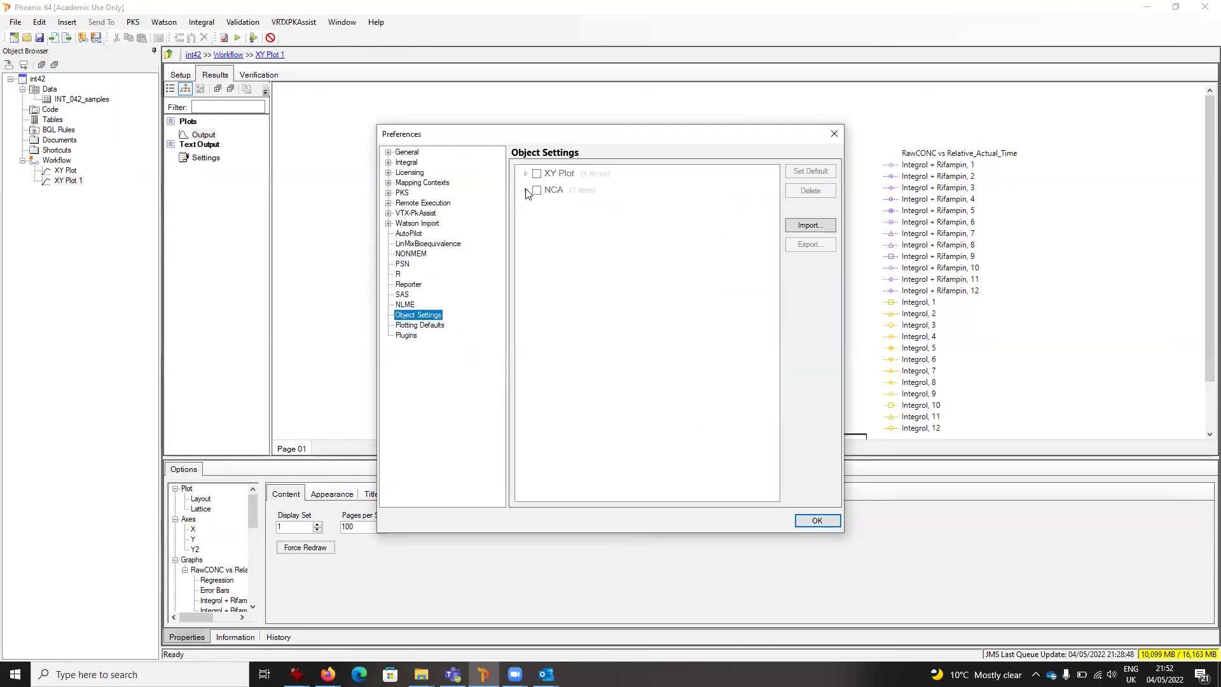
{"action": "left_click", "coordinate": [526, 191]}
{"action": "left_click", "coordinate": [526, 174]}
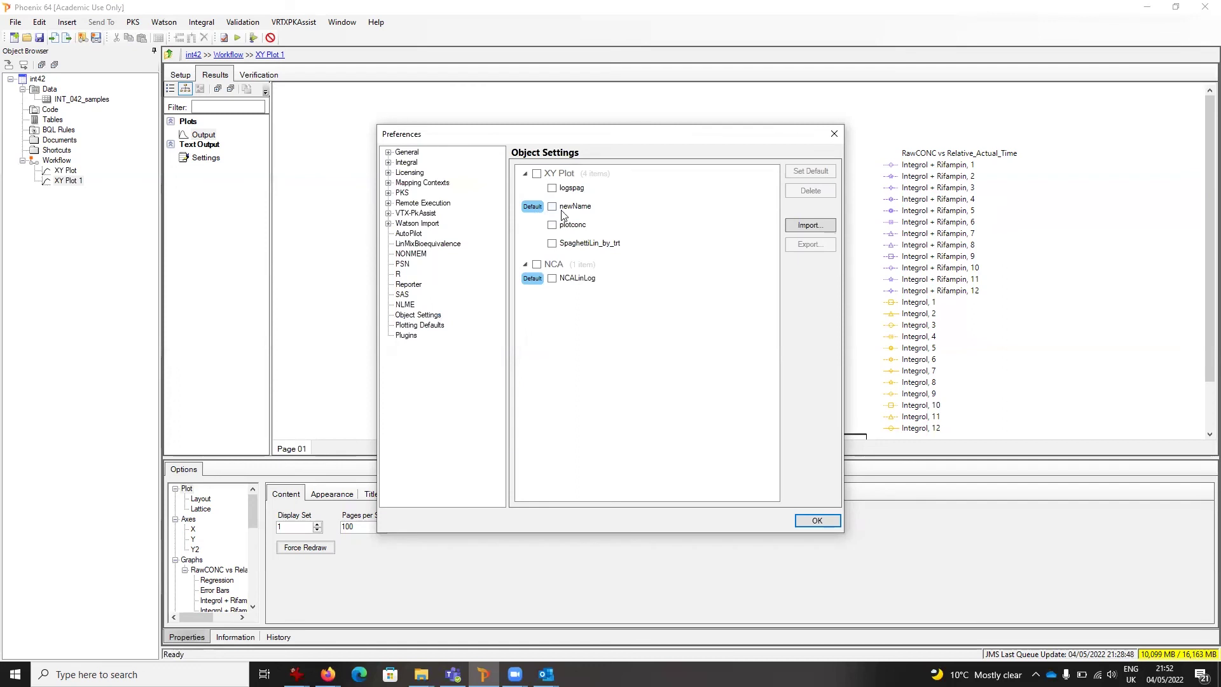
{"action": "left_click", "coordinate": [552, 278]}
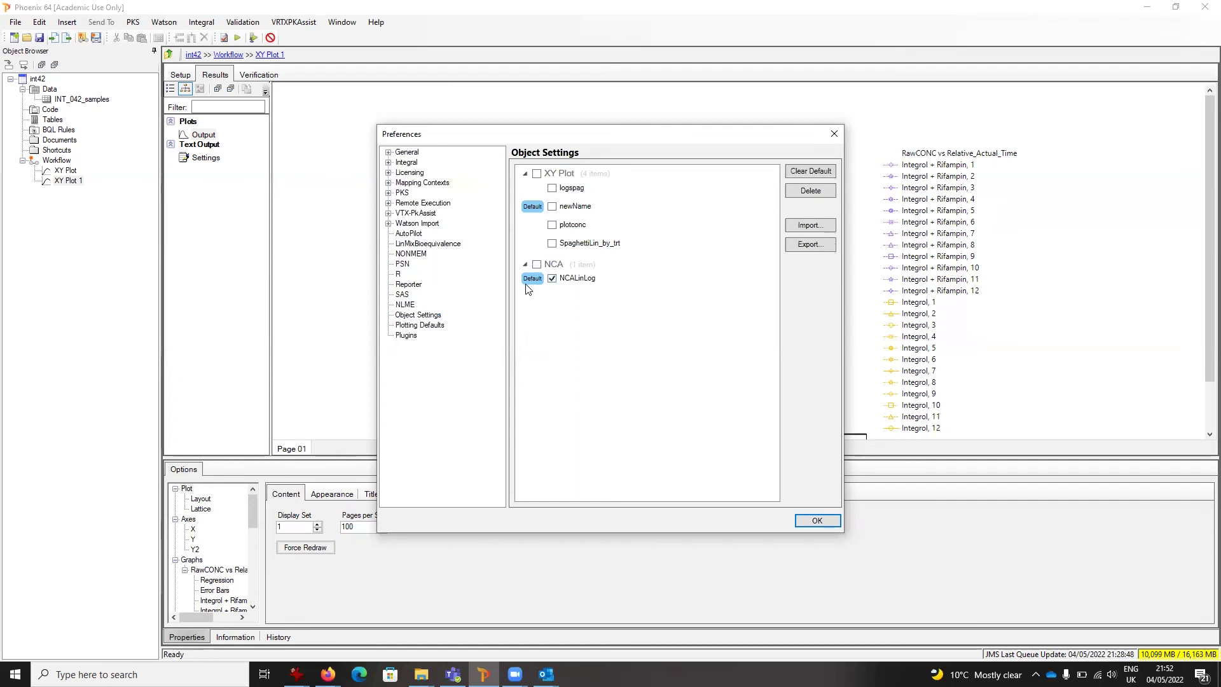